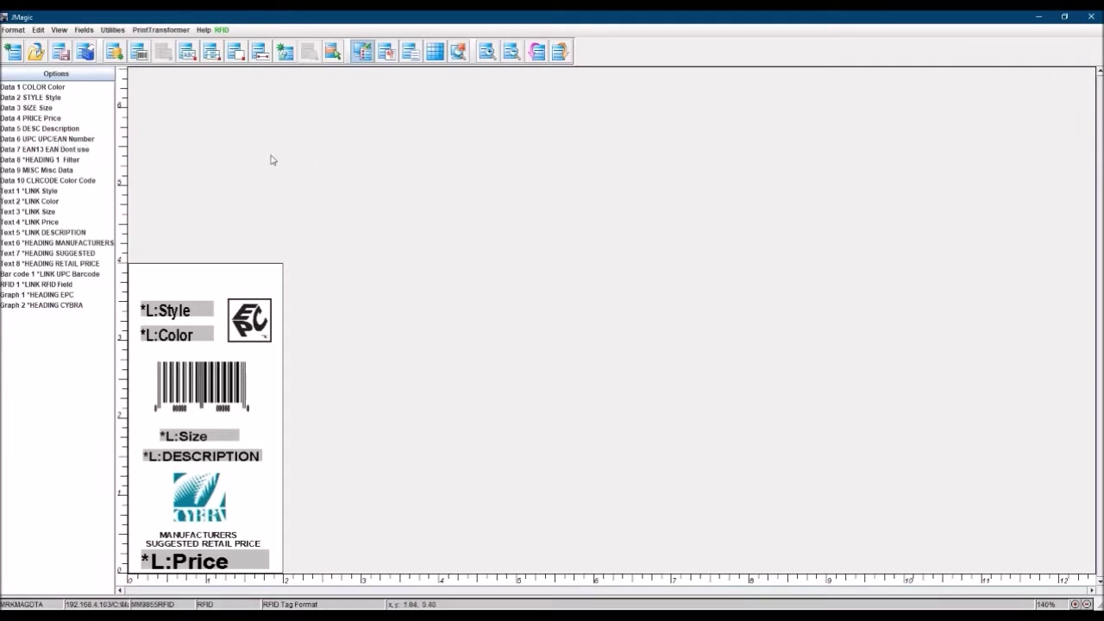
click(54, 140)
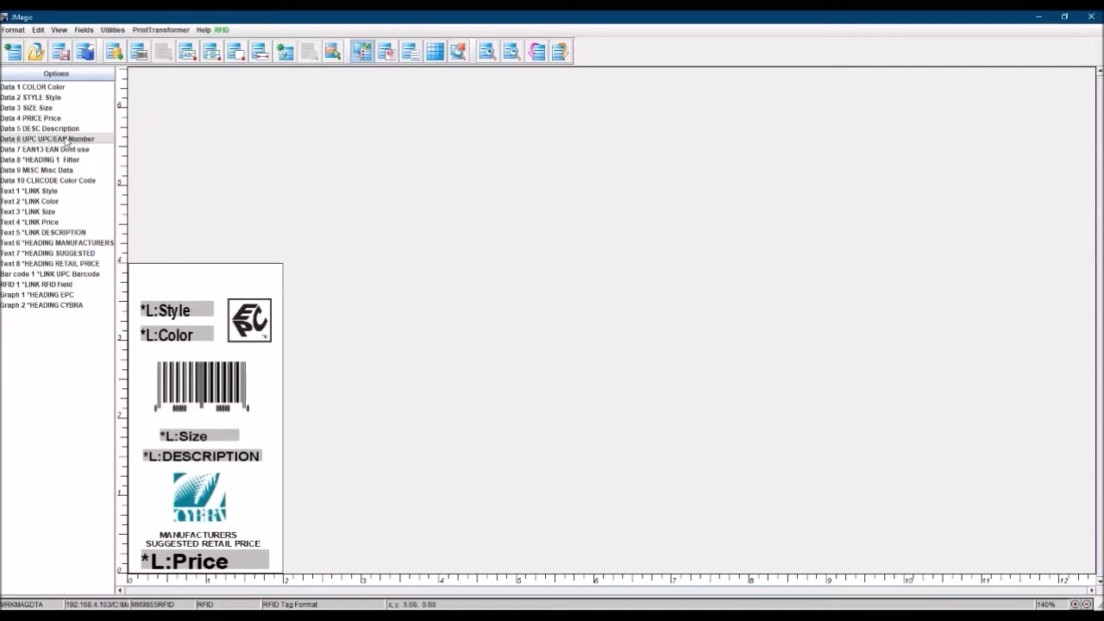
click(192, 403)
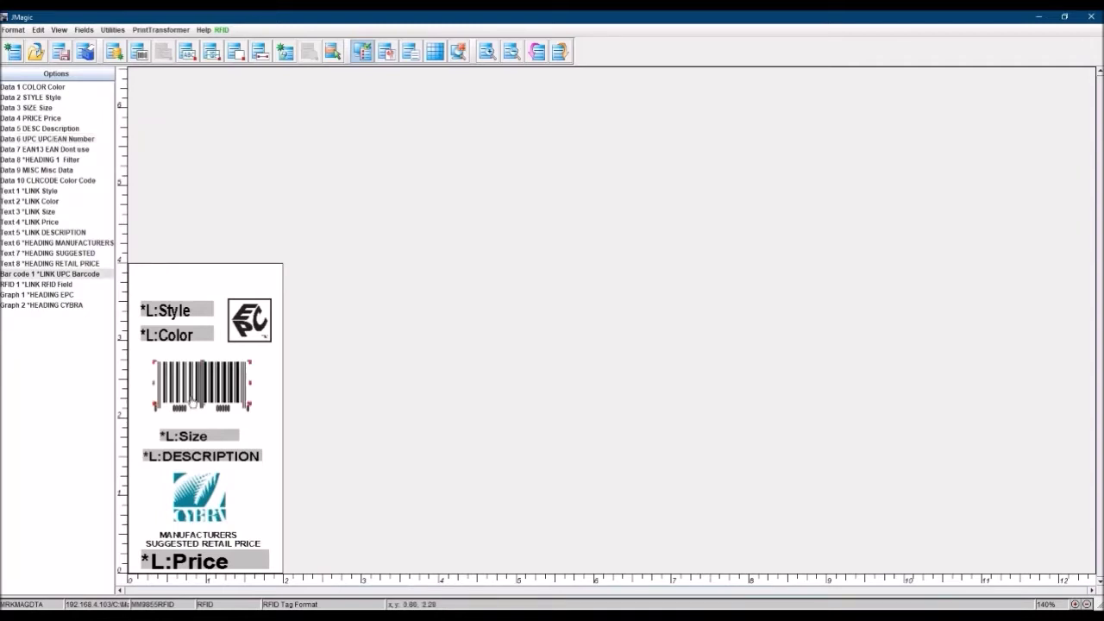
click(426, 374)
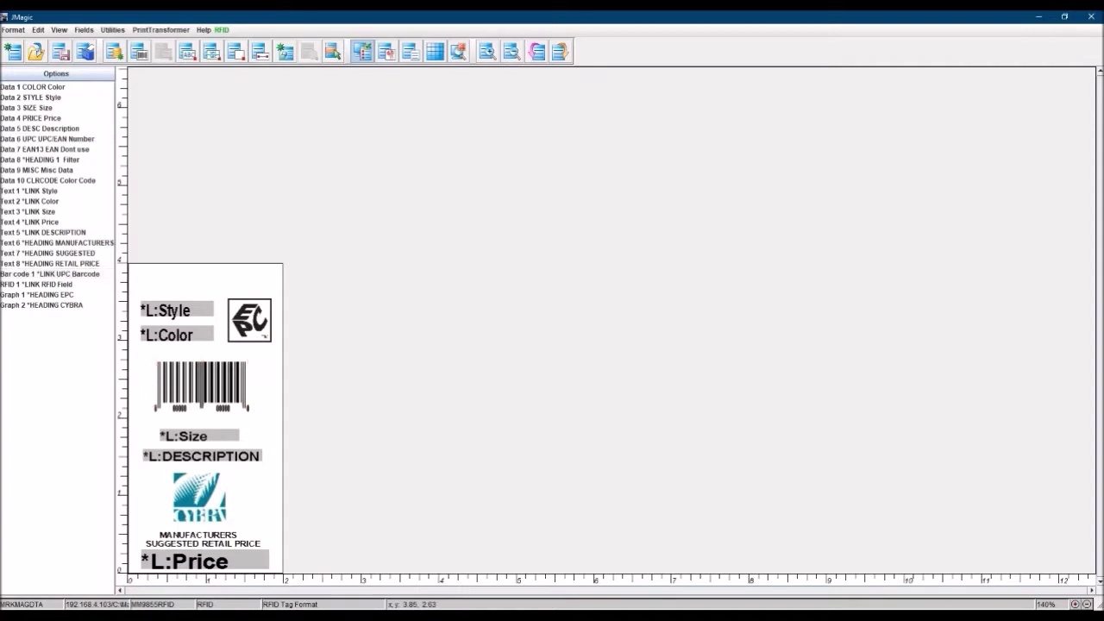
click(180, 385)
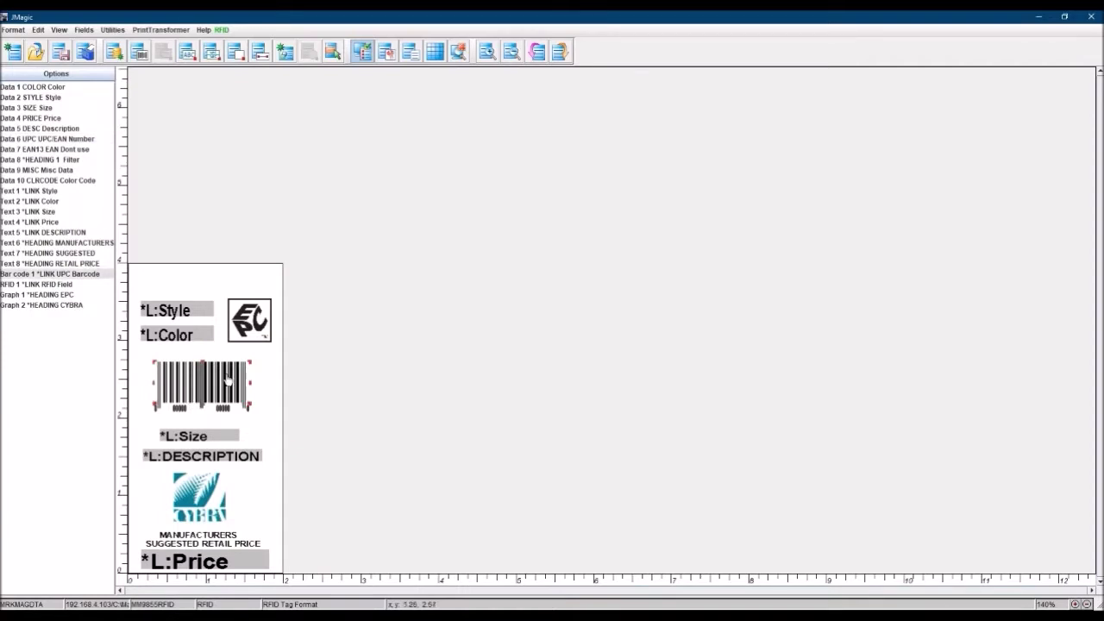
click(379, 387)
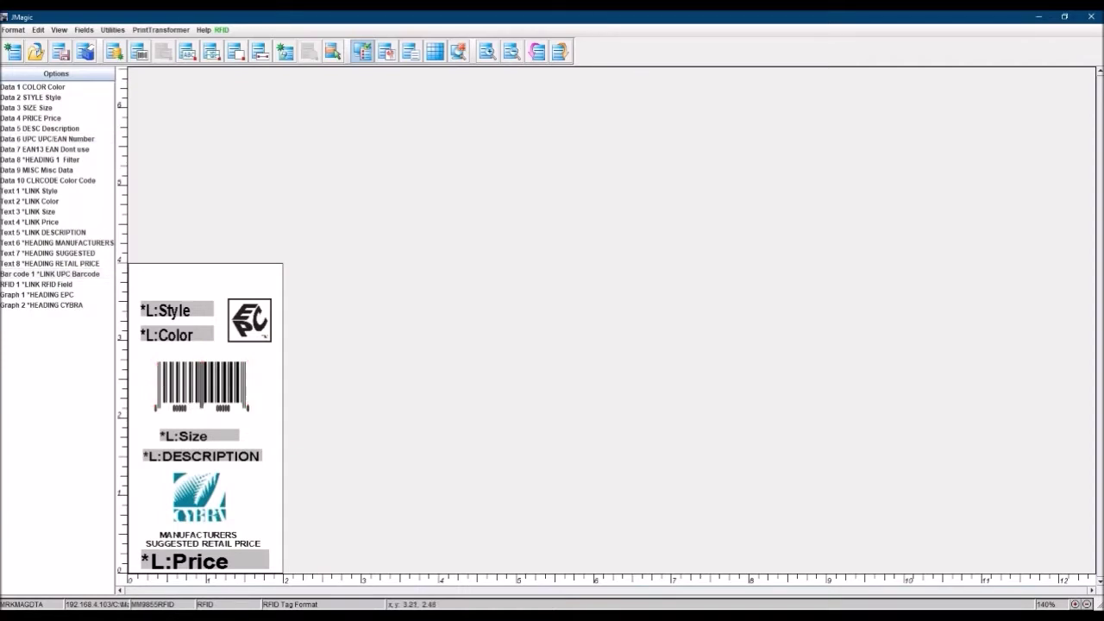
click(69, 141)
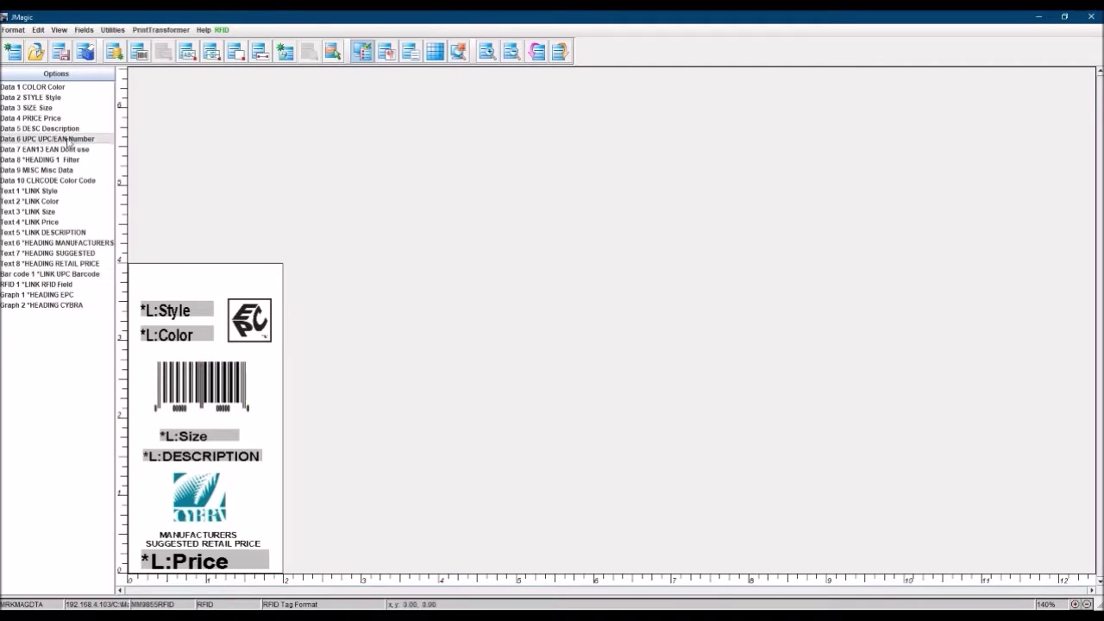
click(234, 173)
Step: Change the Data 6 UPC/EAN Number field's usage to 26 Build GTIN and confirm it
double_click(41, 140)
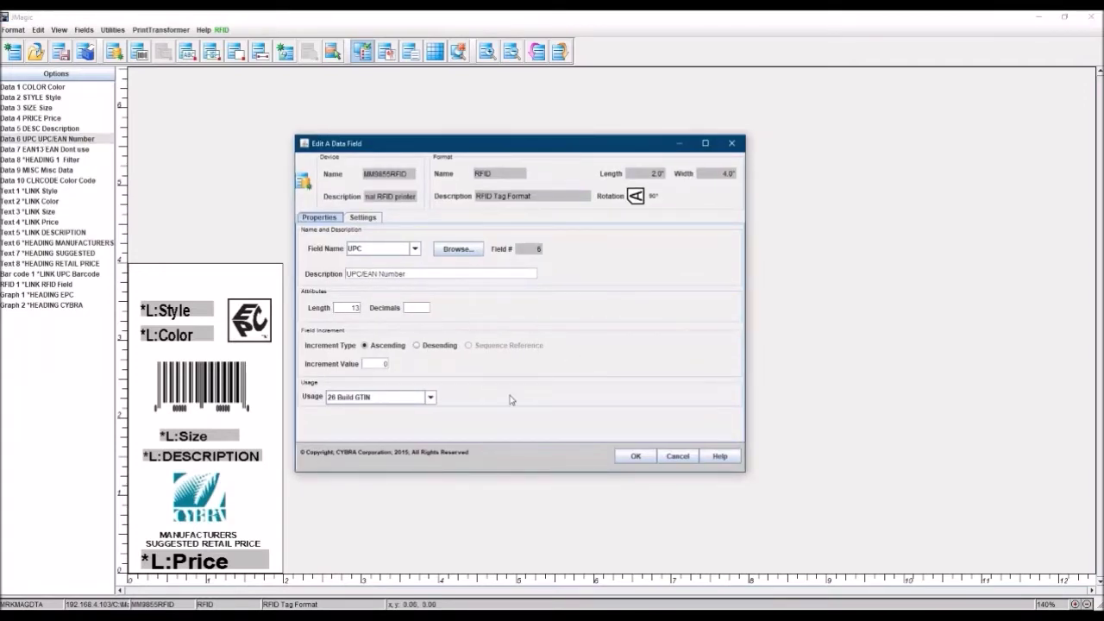
click(341, 398)
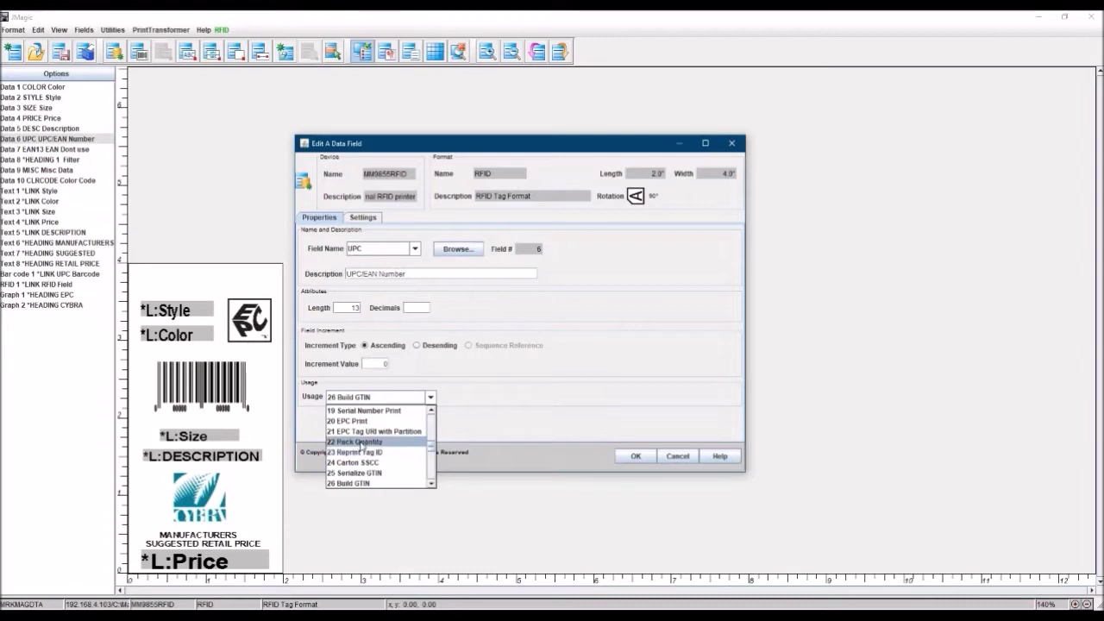
click(350, 485)
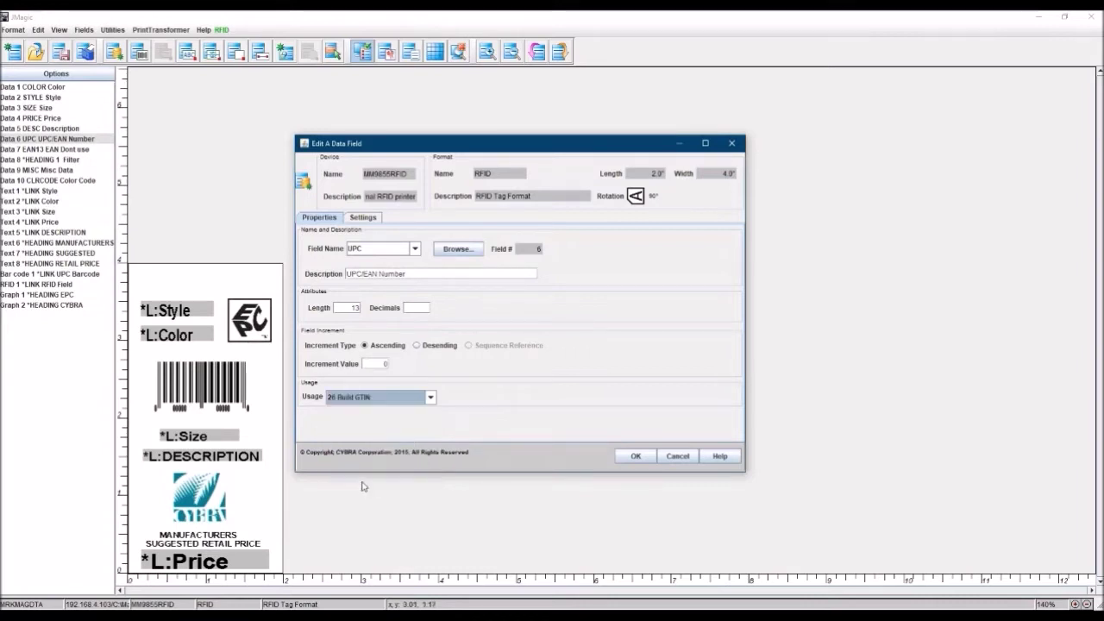
click(636, 457)
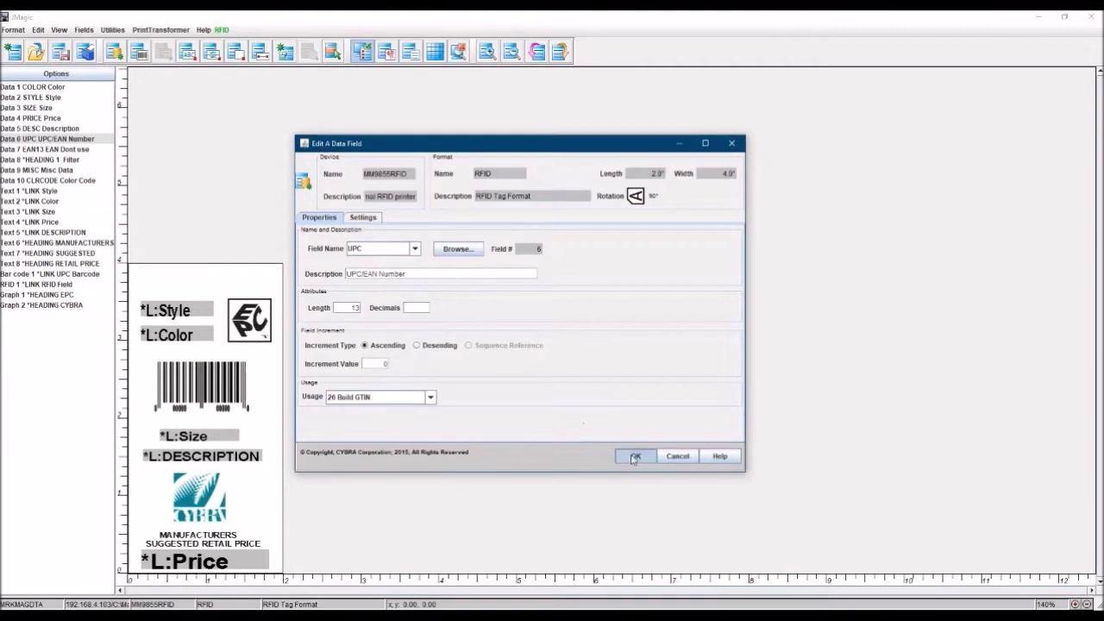
click(634, 457)
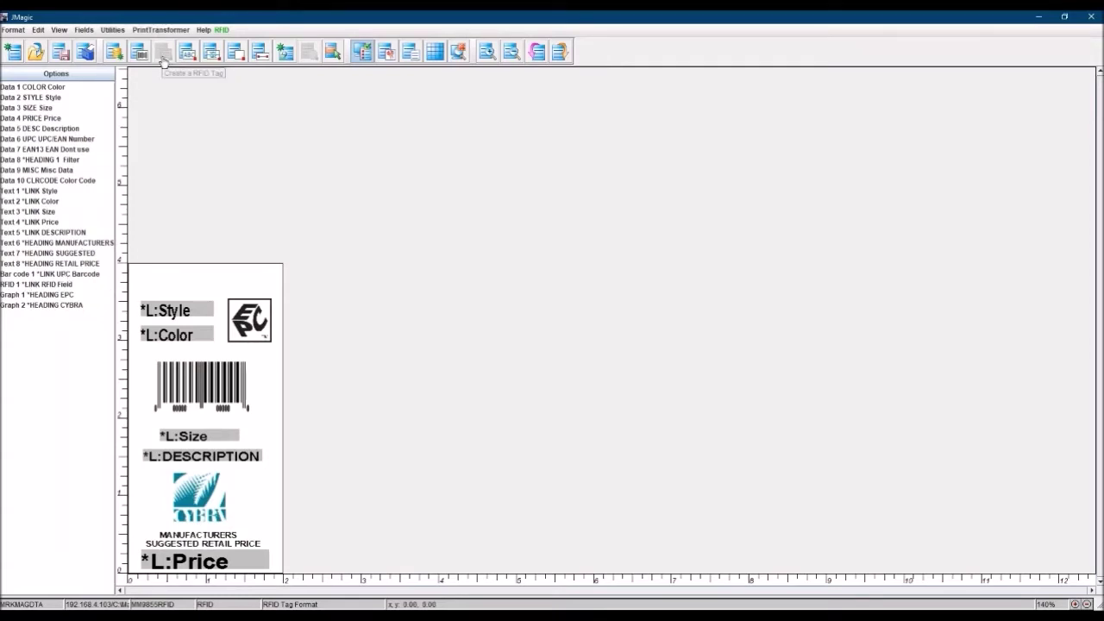
click(30, 287)
Step: Give the RFID field C Convert to HEX data format, 96 tag bits and 01 SGTIN encoding
double_click(30, 288)
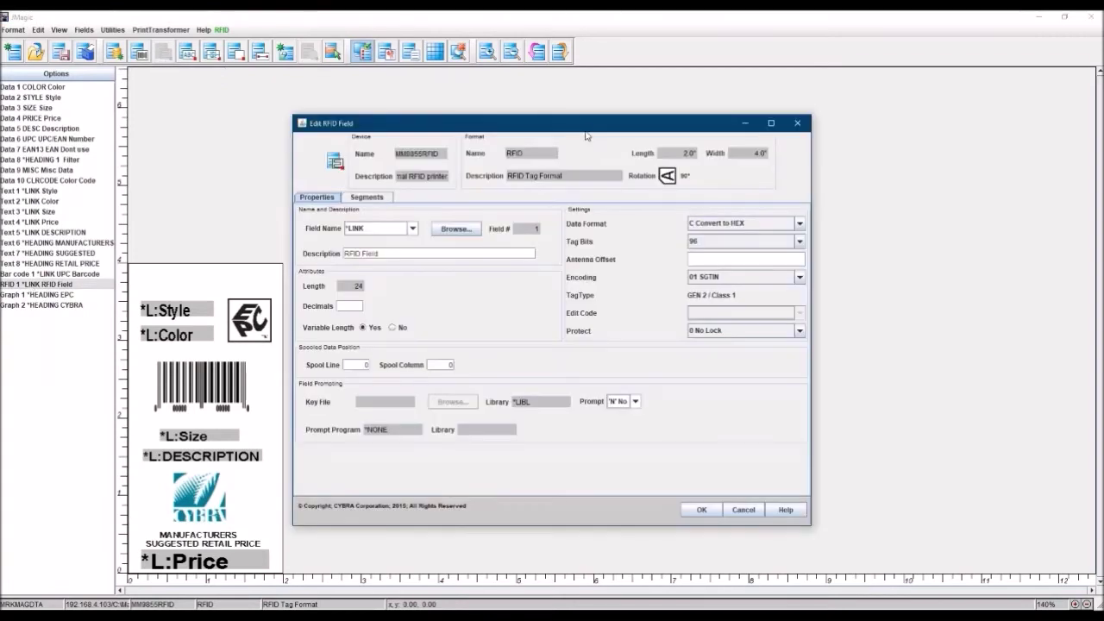
drag(585, 128, 547, 115)
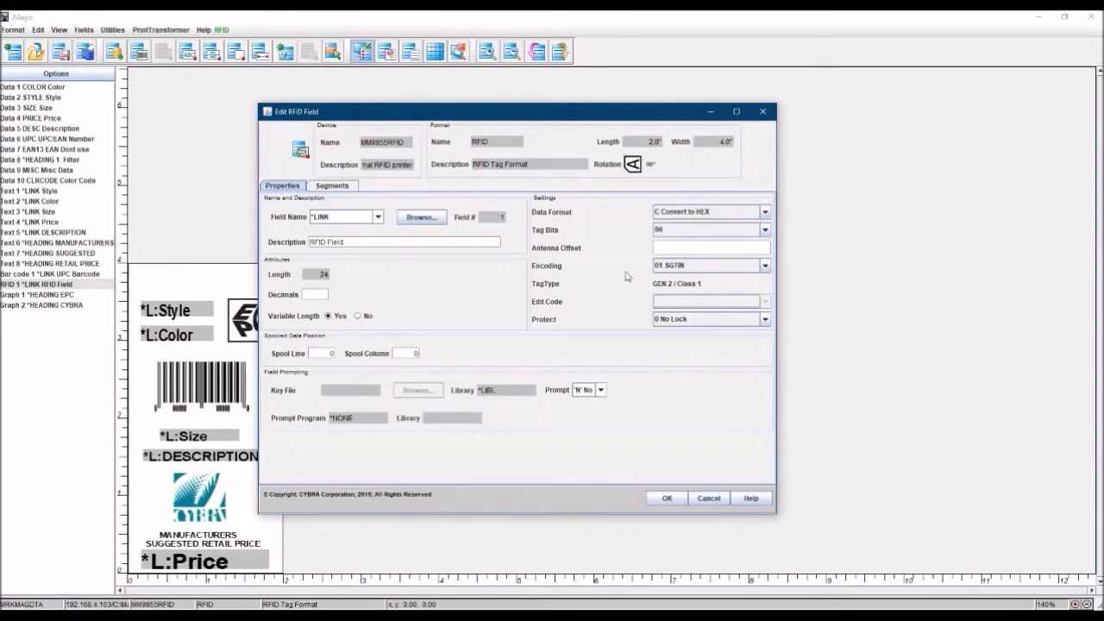
click(723, 215)
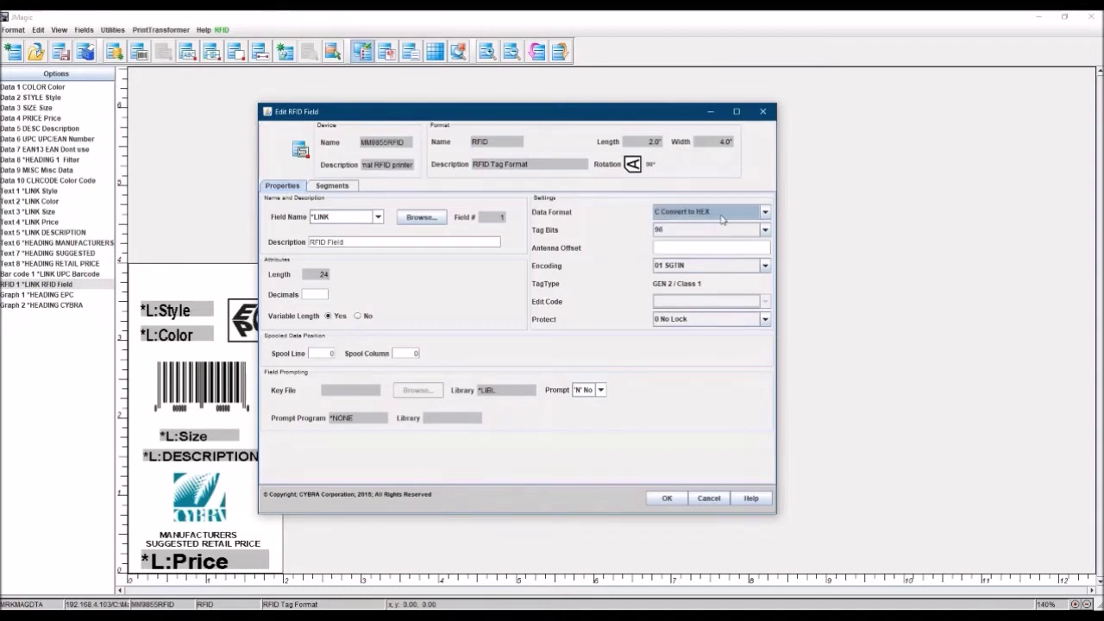
click(723, 220)
click(681, 266)
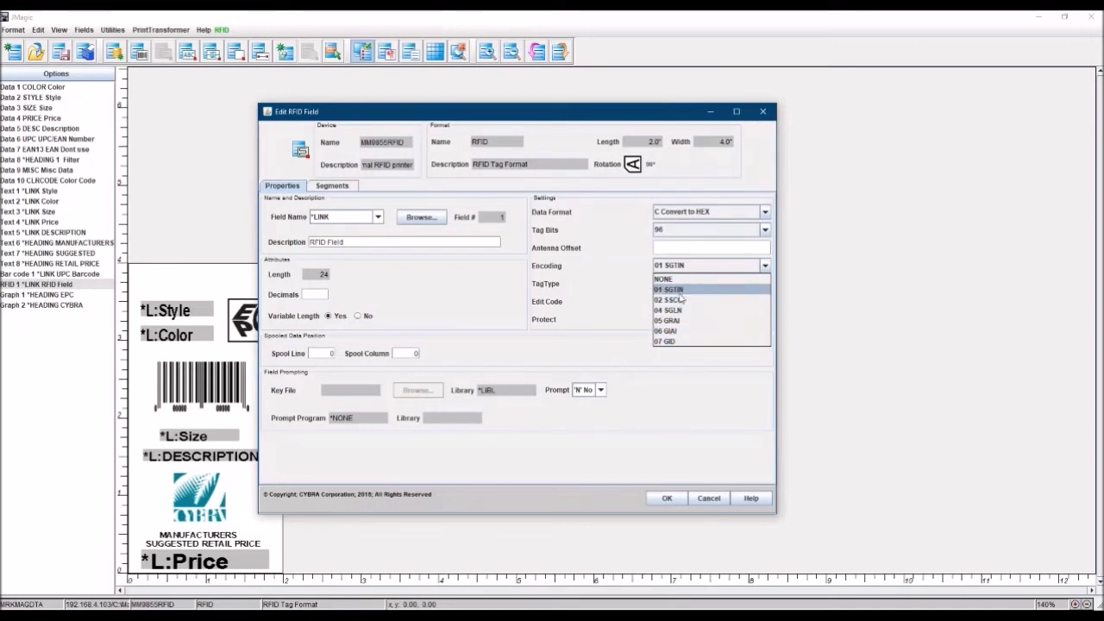
click(678, 291)
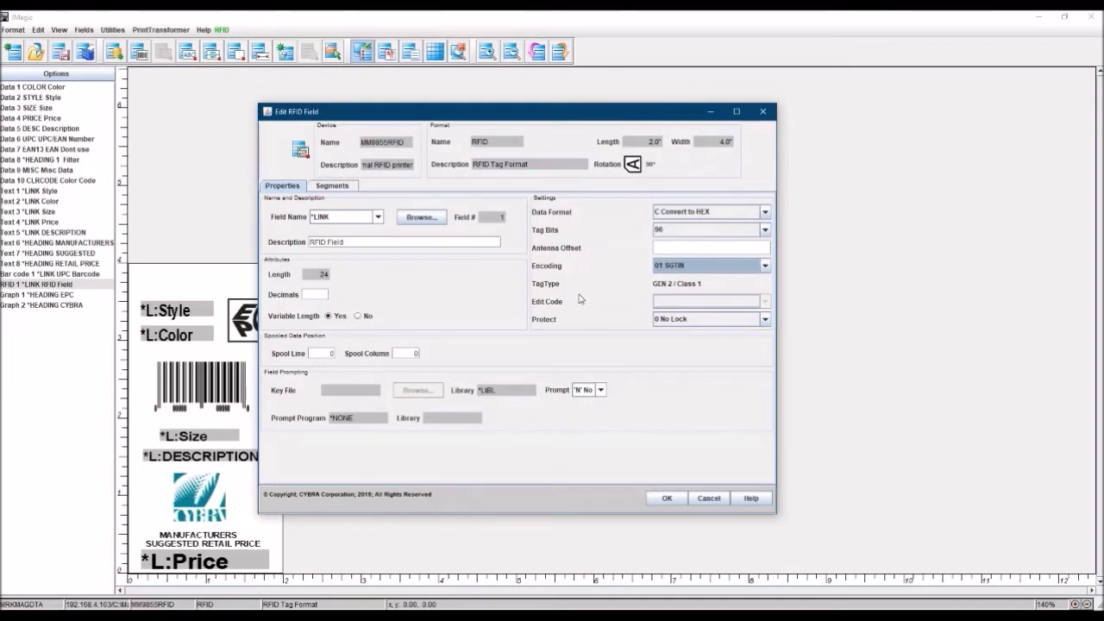
click(723, 268)
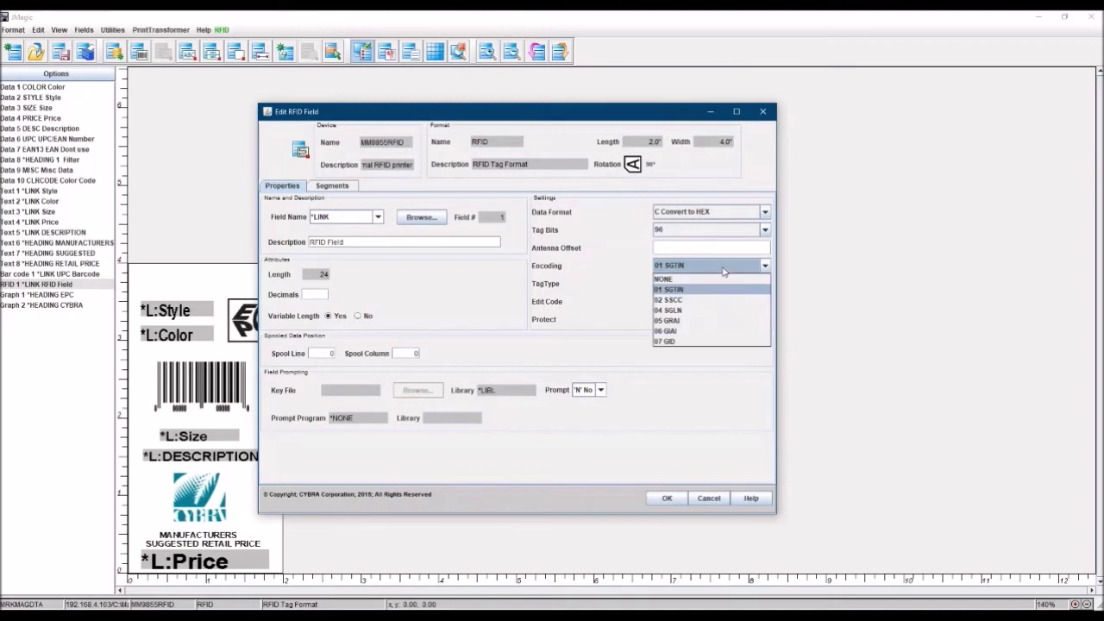
click(723, 270)
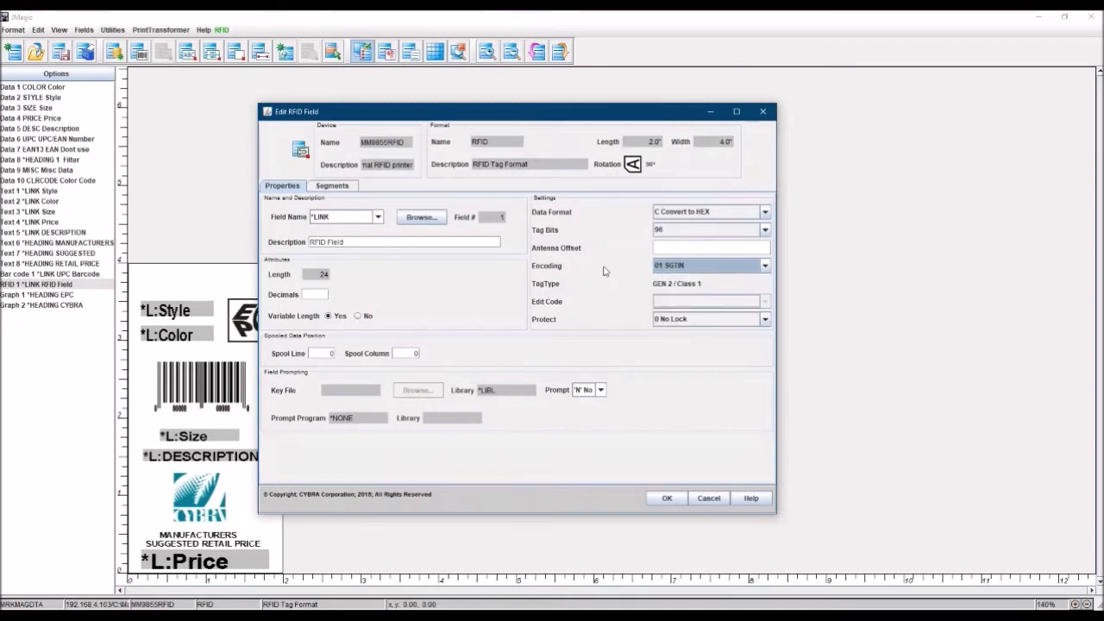
drag(561, 118, 549, 117)
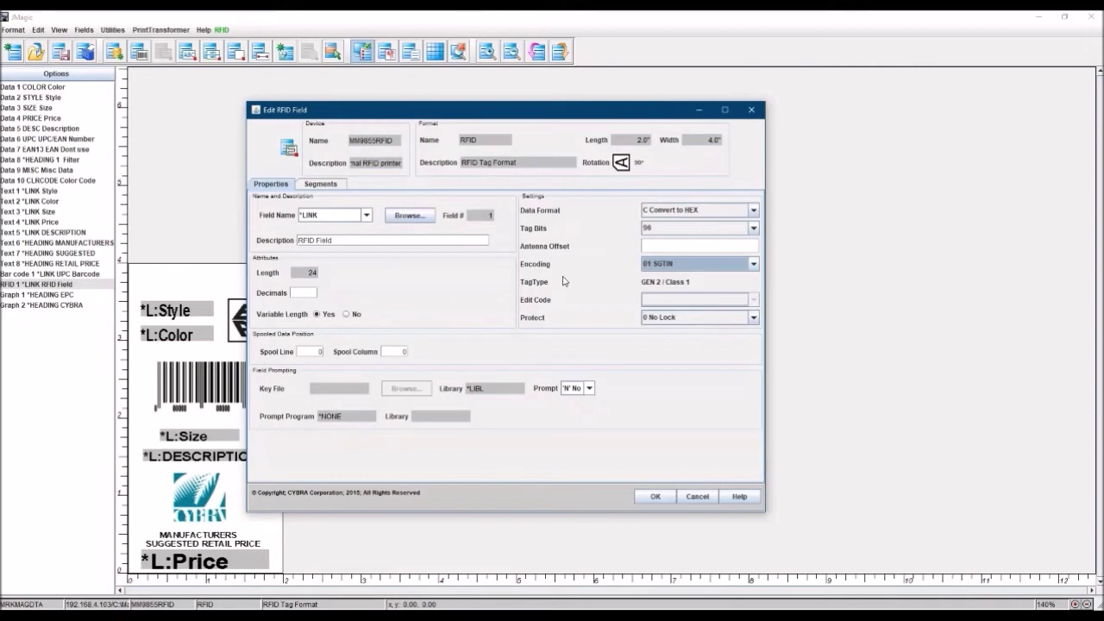
click(670, 216)
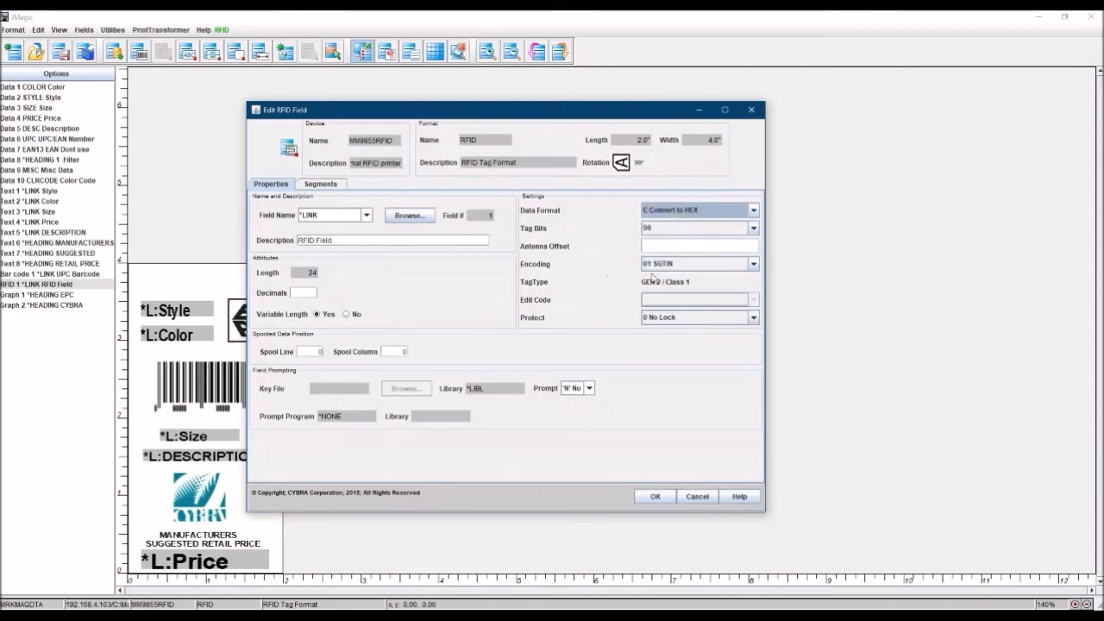
click(653, 321)
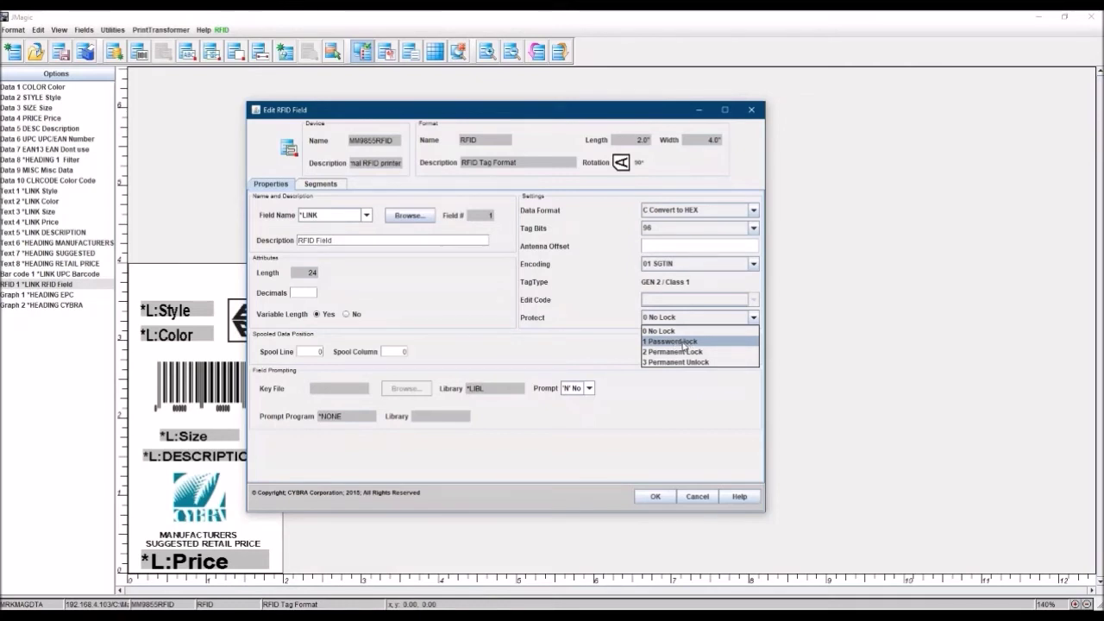
click(562, 339)
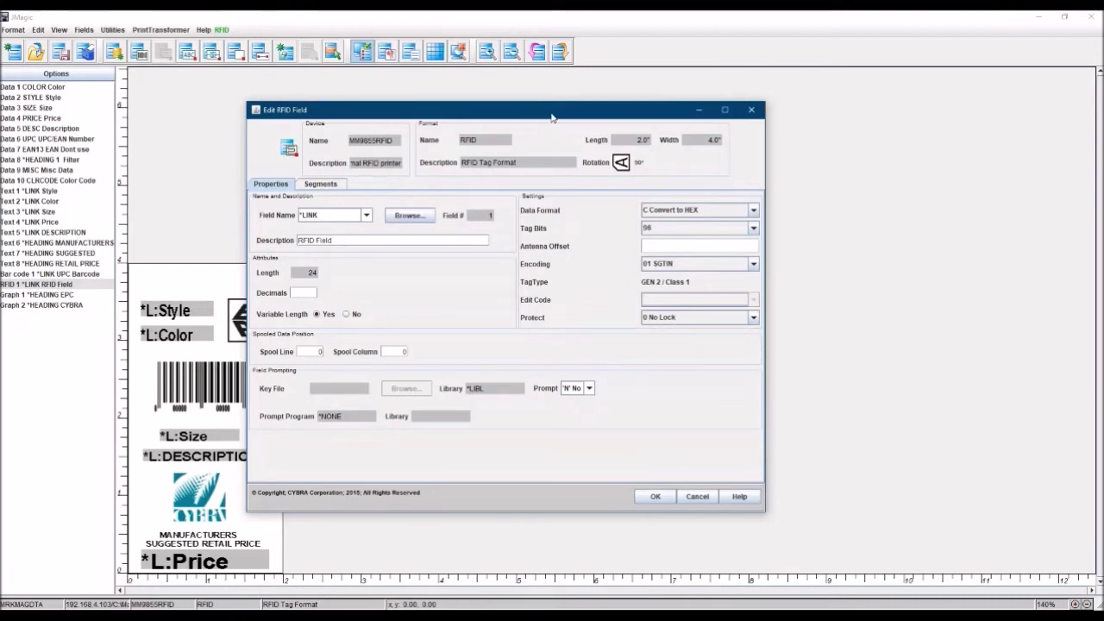
drag(552, 118, 548, 119)
click(694, 317)
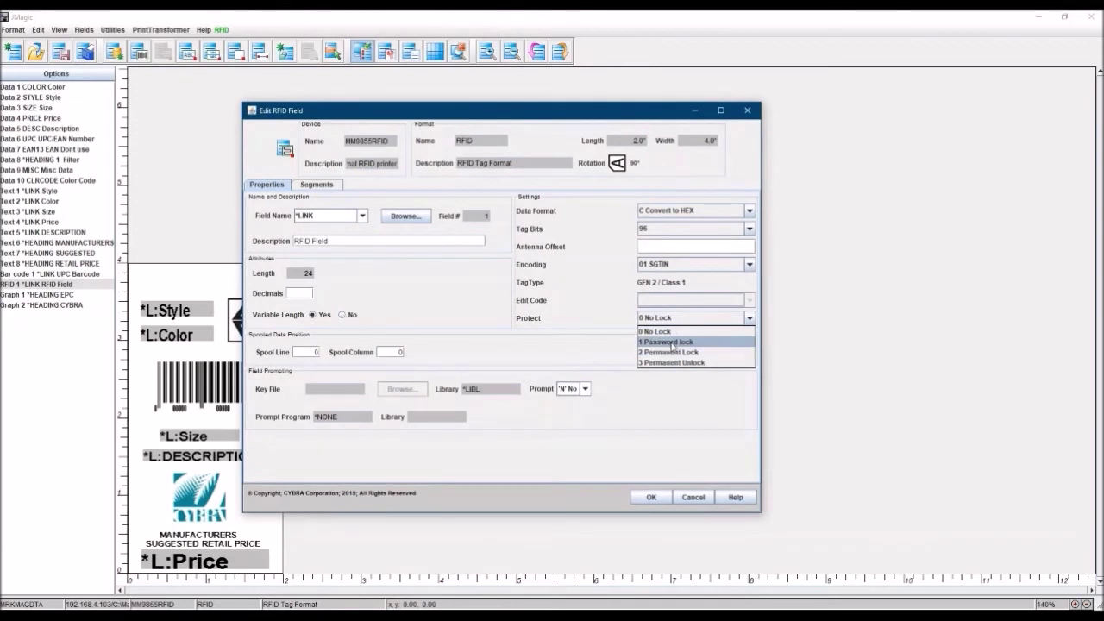
click(576, 322)
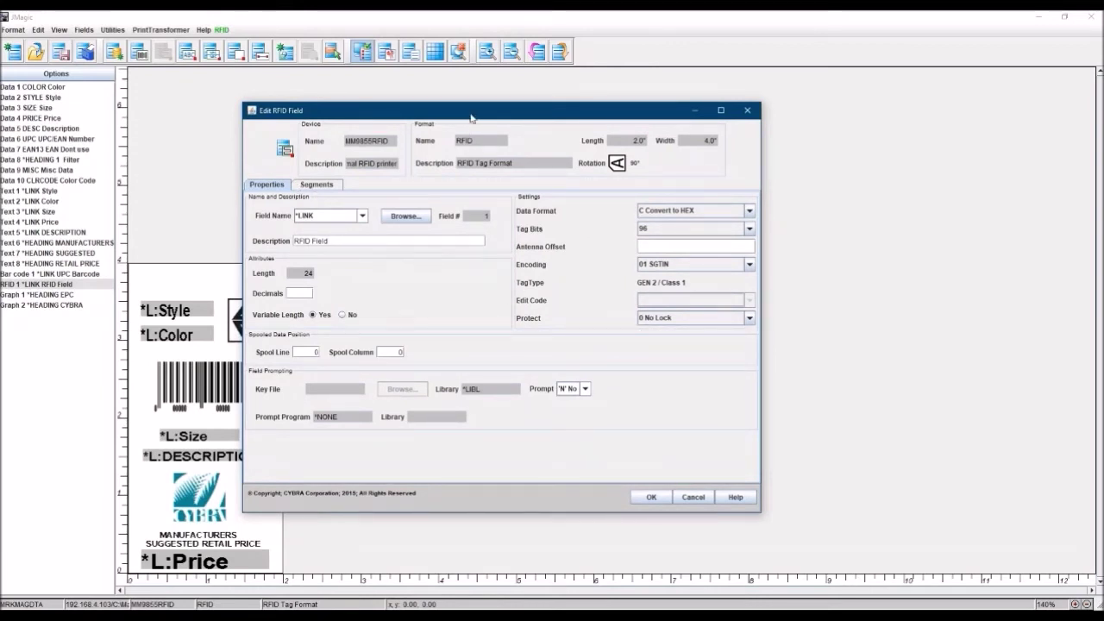
drag(470, 115, 461, 112)
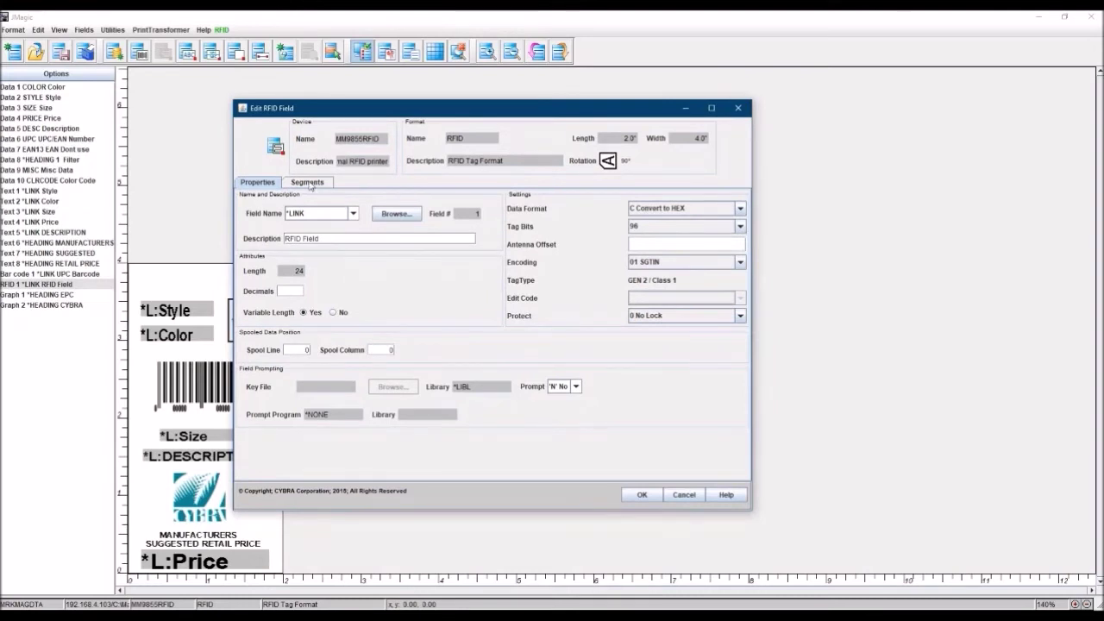
click(312, 183)
Step: Set the Filter, Company Prefix (6), Item Reference (7) and Serial Number (12) segments, then apply the RFID settings
drag(648, 112, 650, 101)
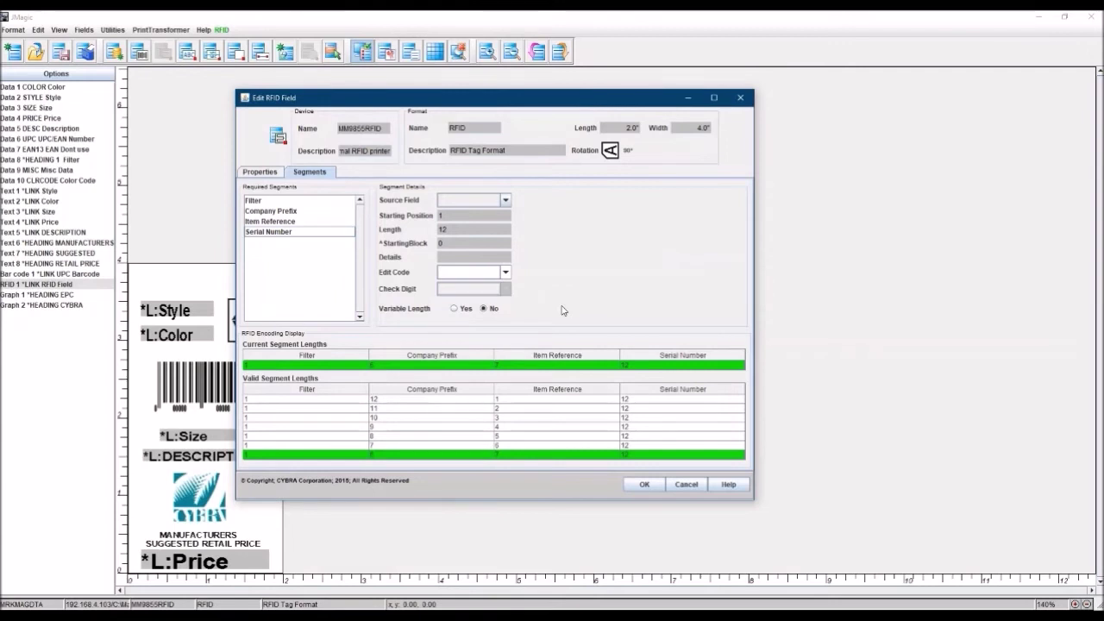
click(263, 202)
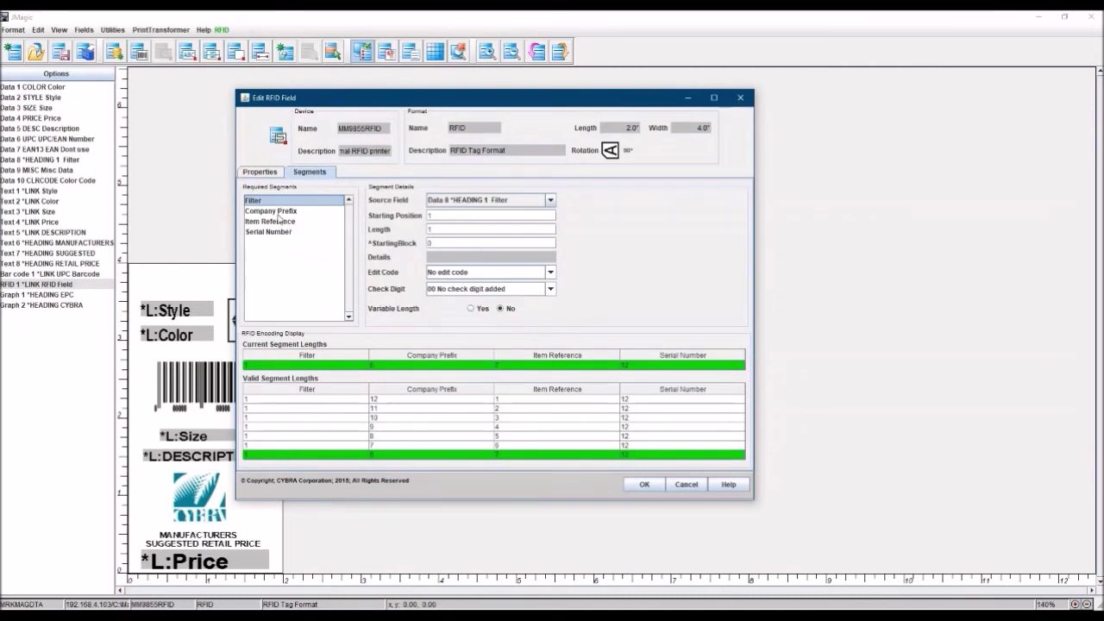
click(278, 212)
click(281, 223)
click(277, 213)
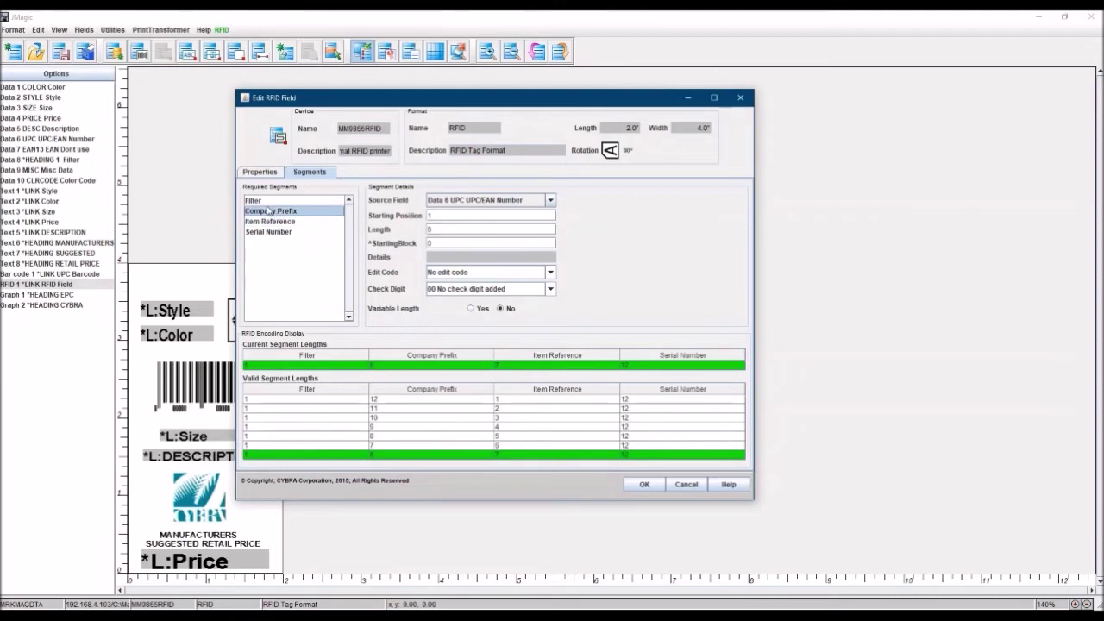
click(273, 203)
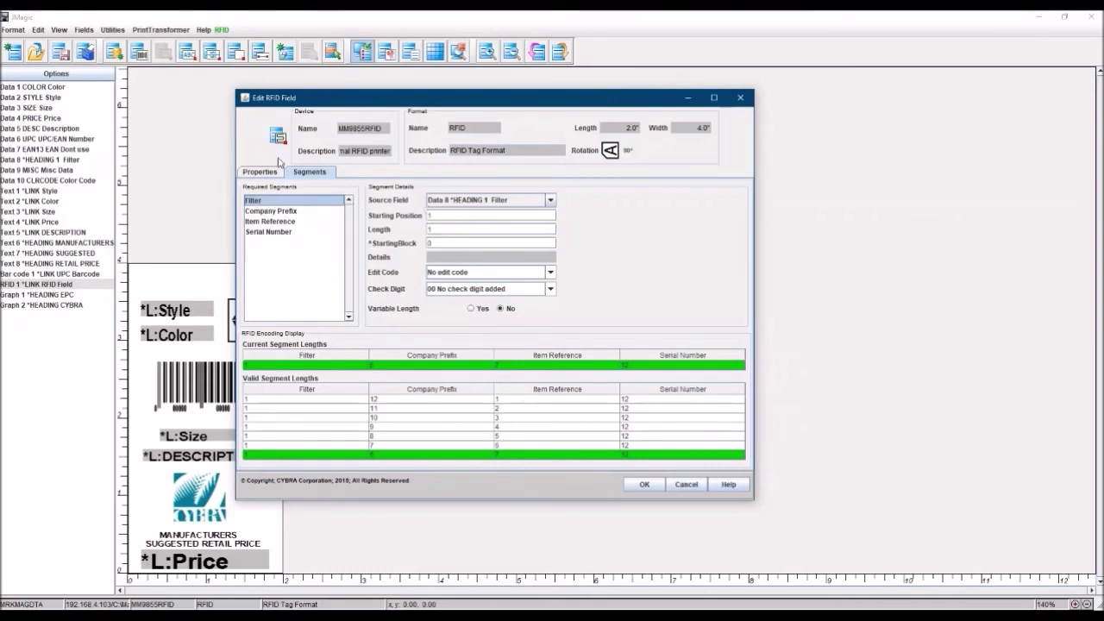
click(278, 213)
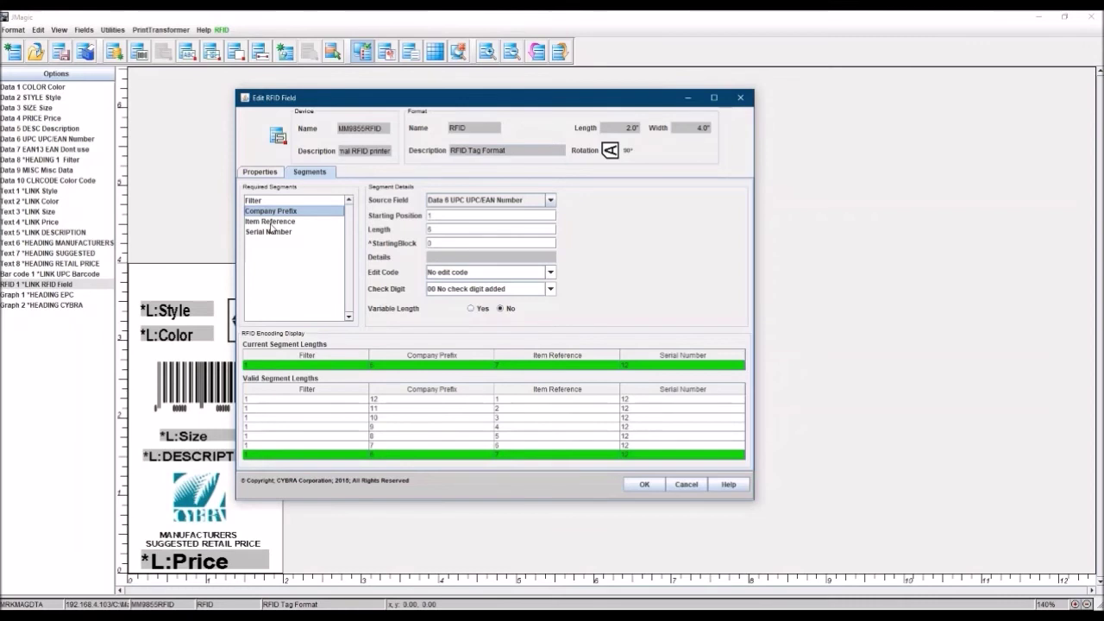
click(282, 222)
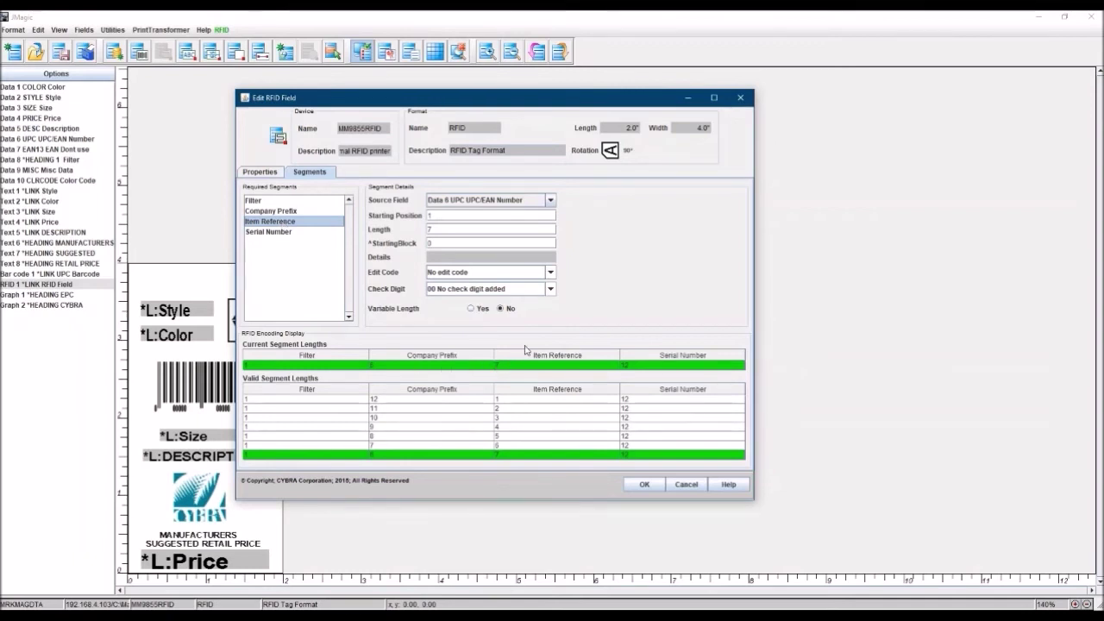
click(282, 233)
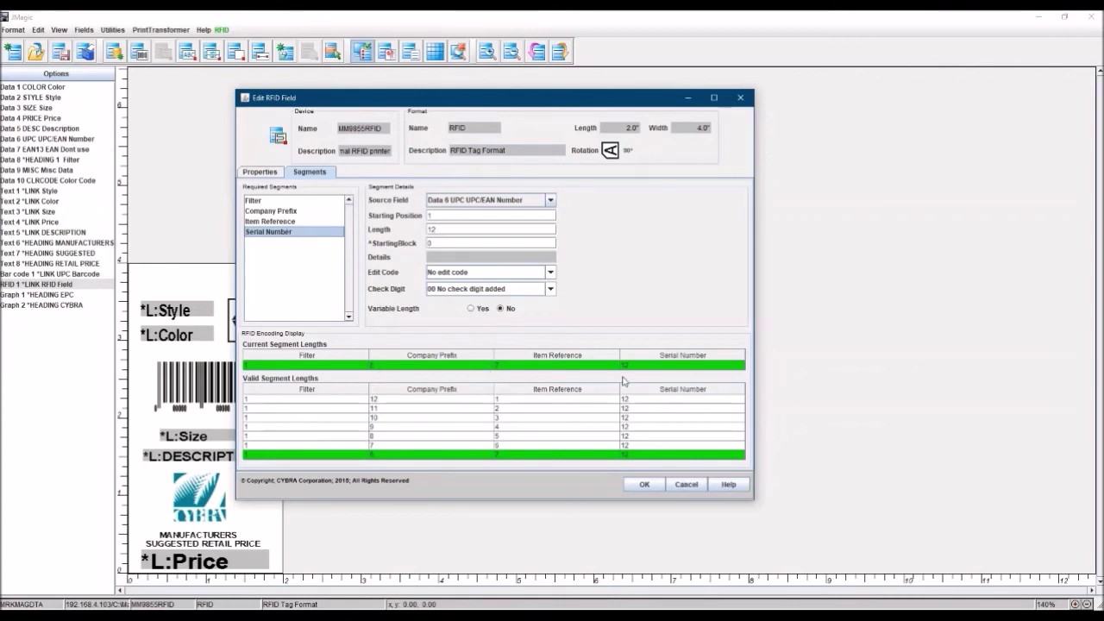
click(645, 486)
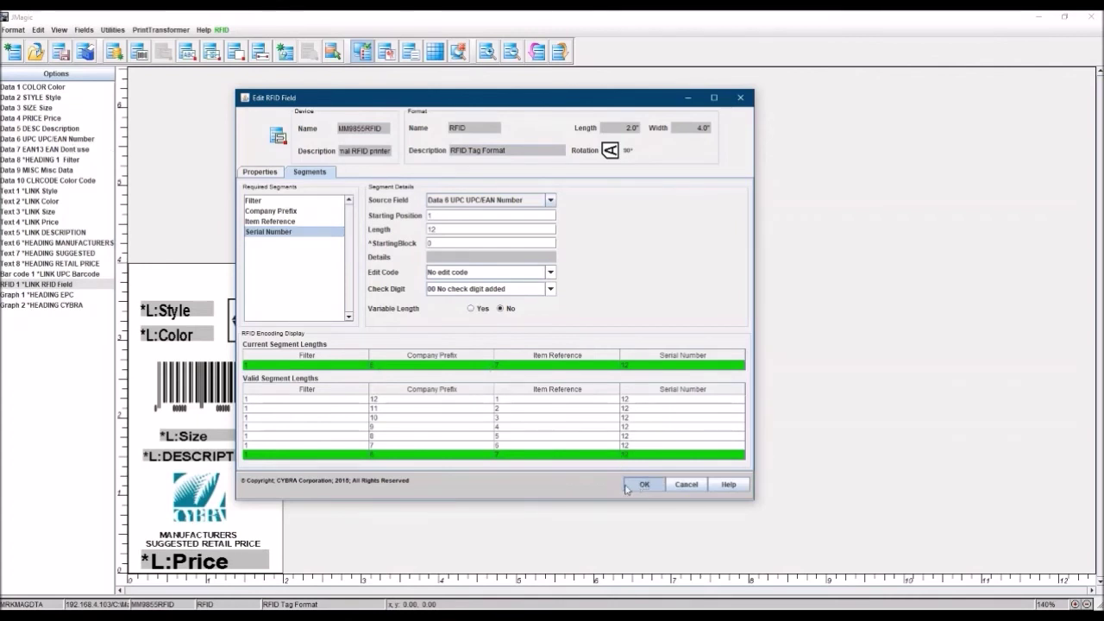
click(649, 486)
click(638, 486)
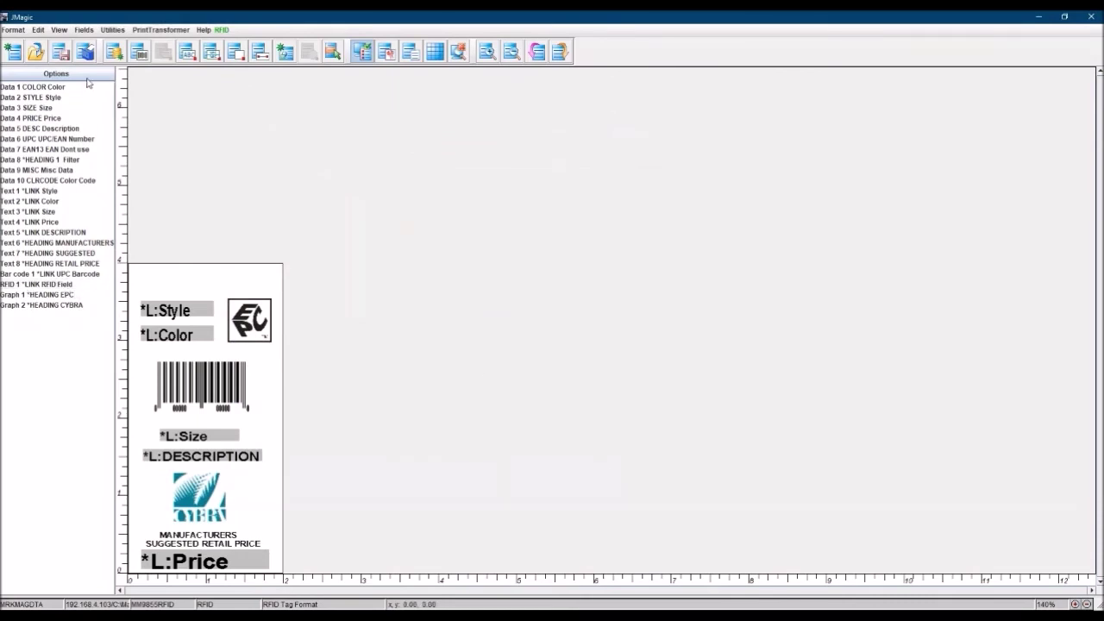
Step: Save the RFID label format and dismiss the Save Complete confirmation
click(59, 52)
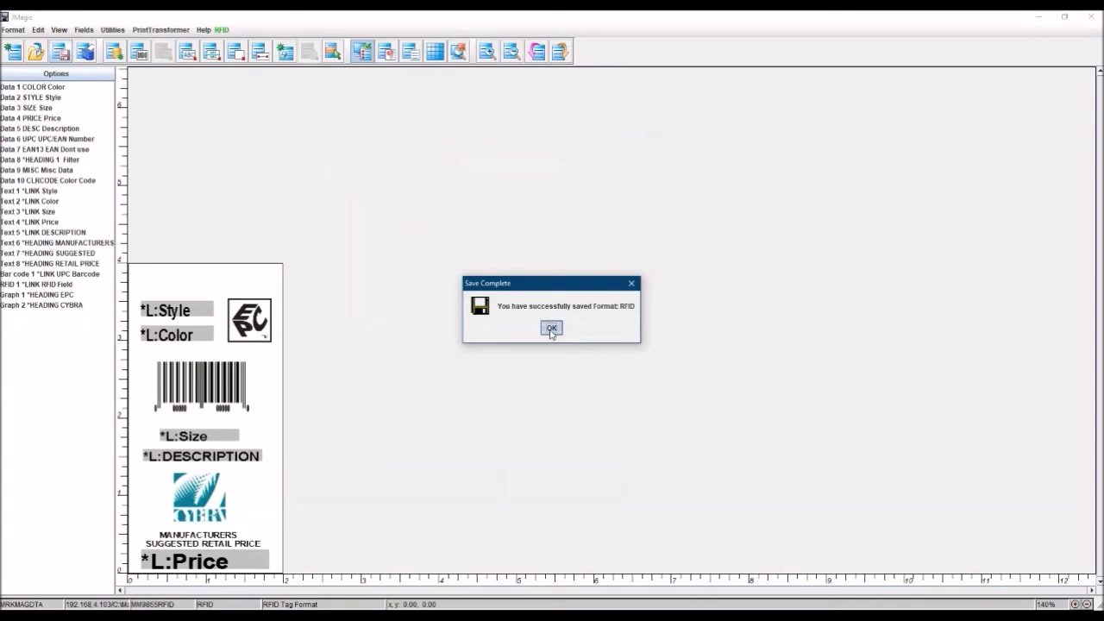
click(551, 329)
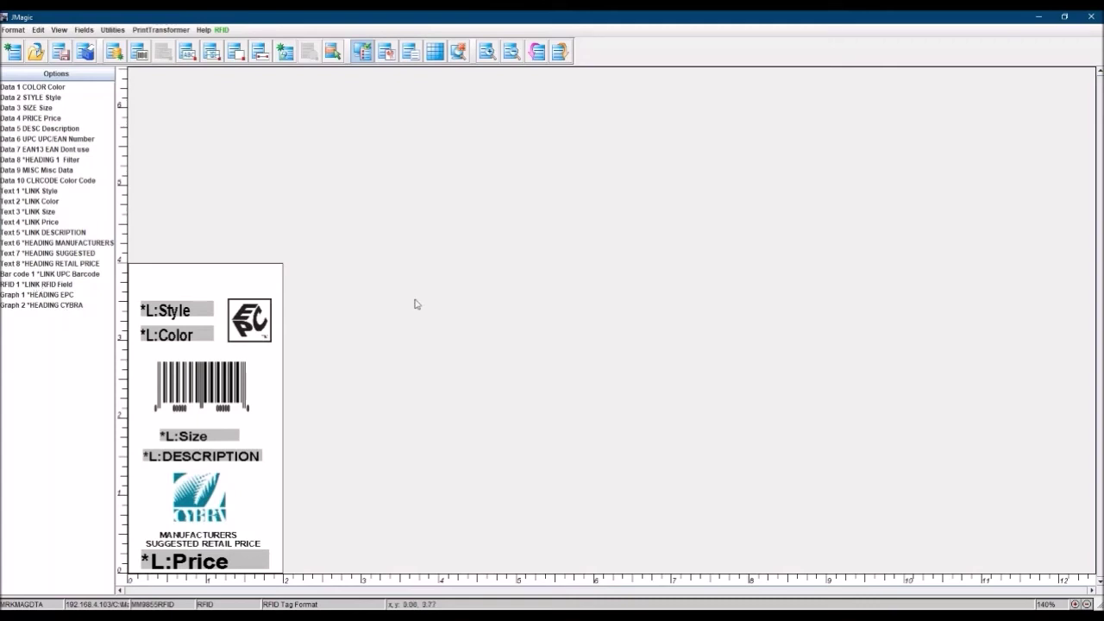
click(26, 285)
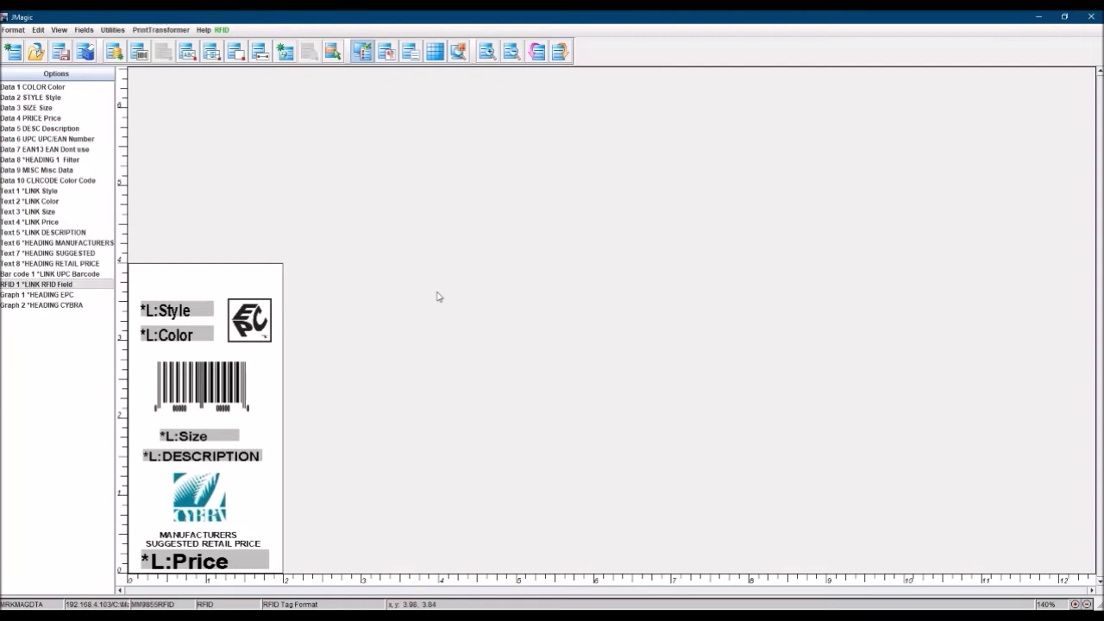